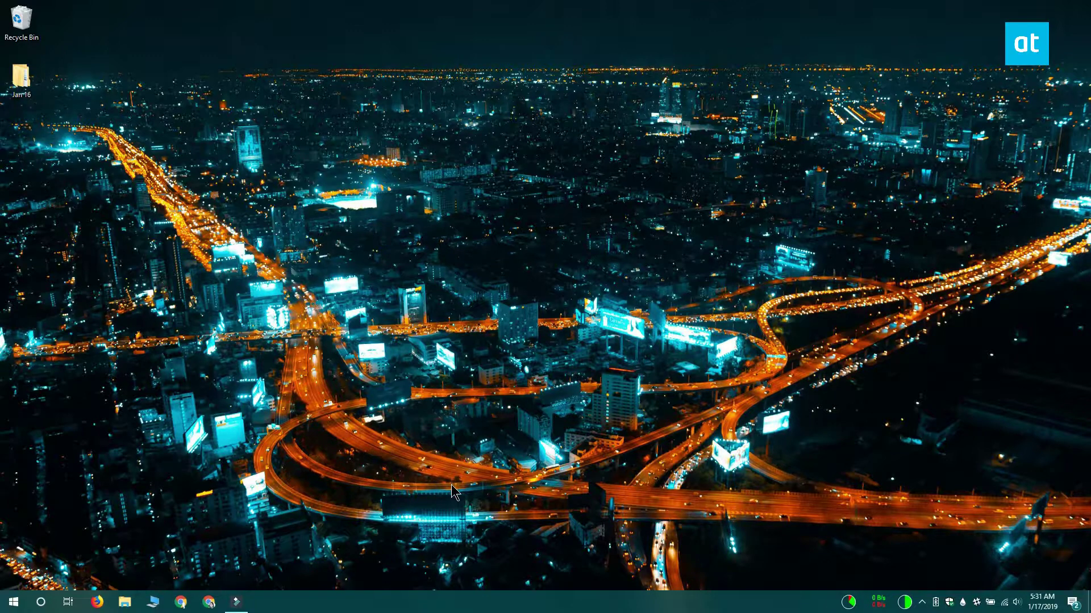
Open the Battery usage by app list from Settings > System > Battery
{"action": "left_click", "coordinate": [11, 599]}
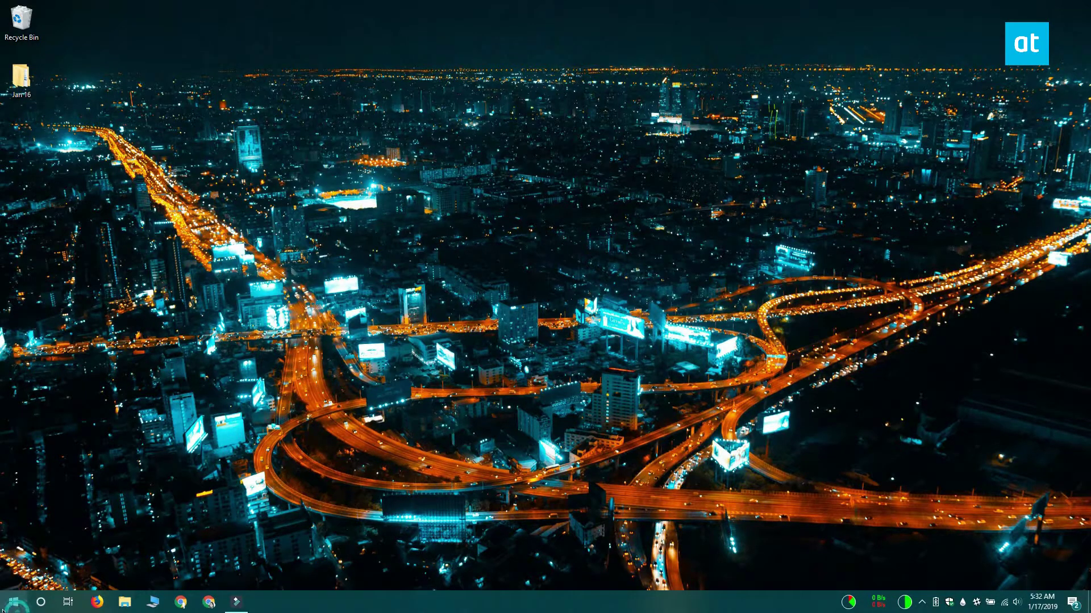
{"action": "left_click", "coordinate": [14, 552]}
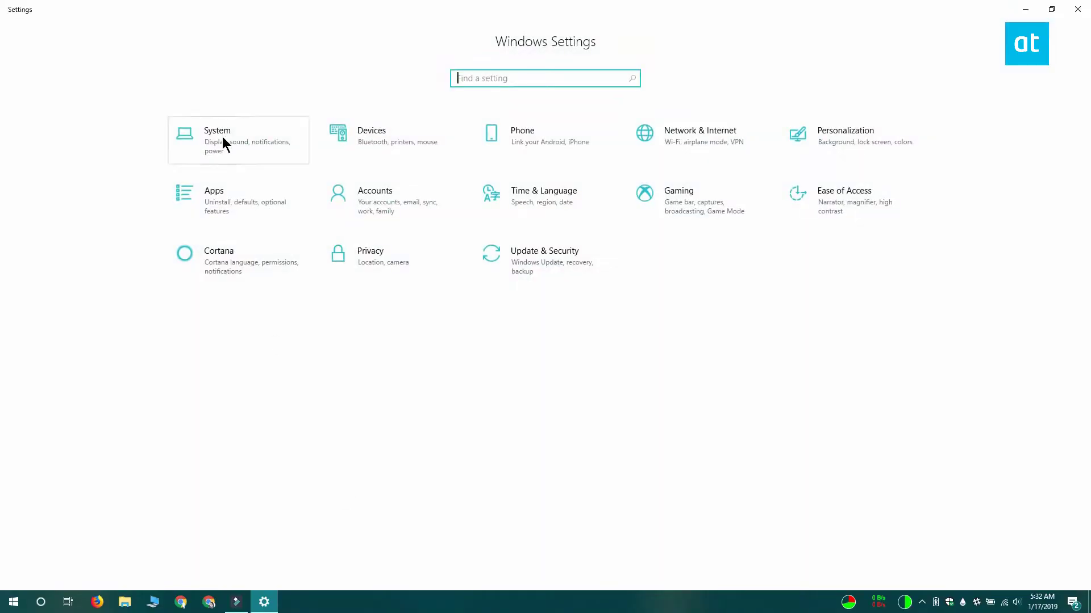
{"action": "left_click", "coordinate": [222, 136]}
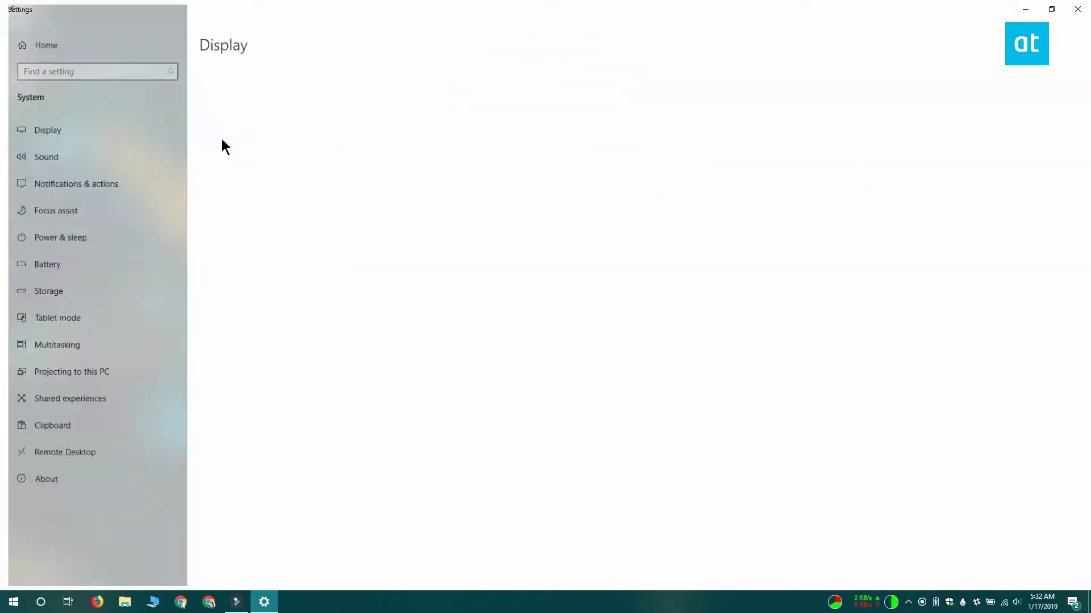
{"action": "left_click", "coordinate": [88, 266]}
{"action": "left_click", "coordinate": [276, 134]}
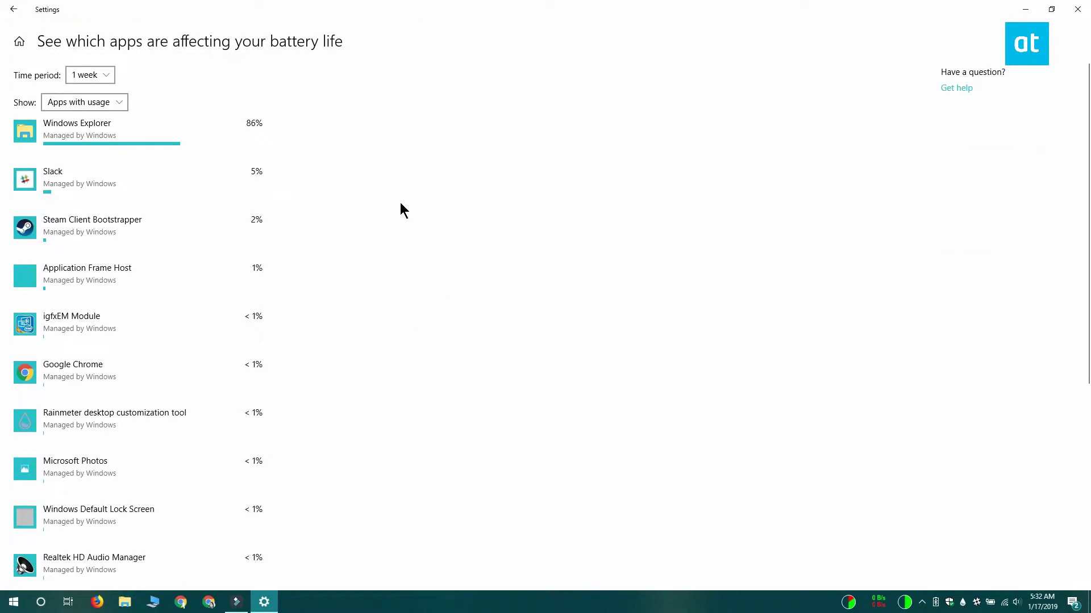
Expand the Windows Explorer entry to show its usage breakdown and background-run option
{"action": "left_click", "coordinate": [186, 141]}
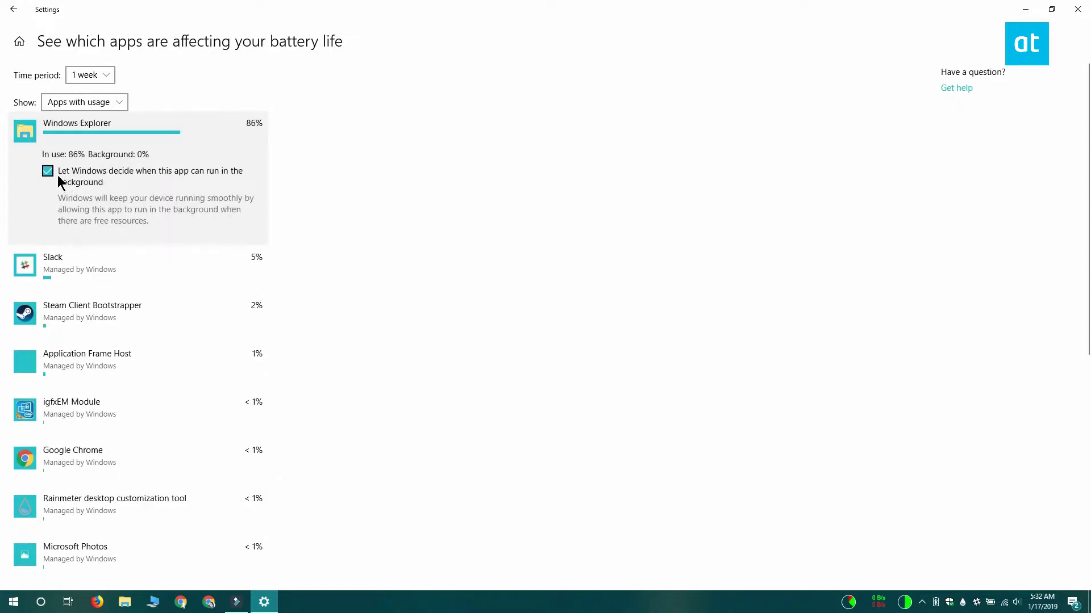